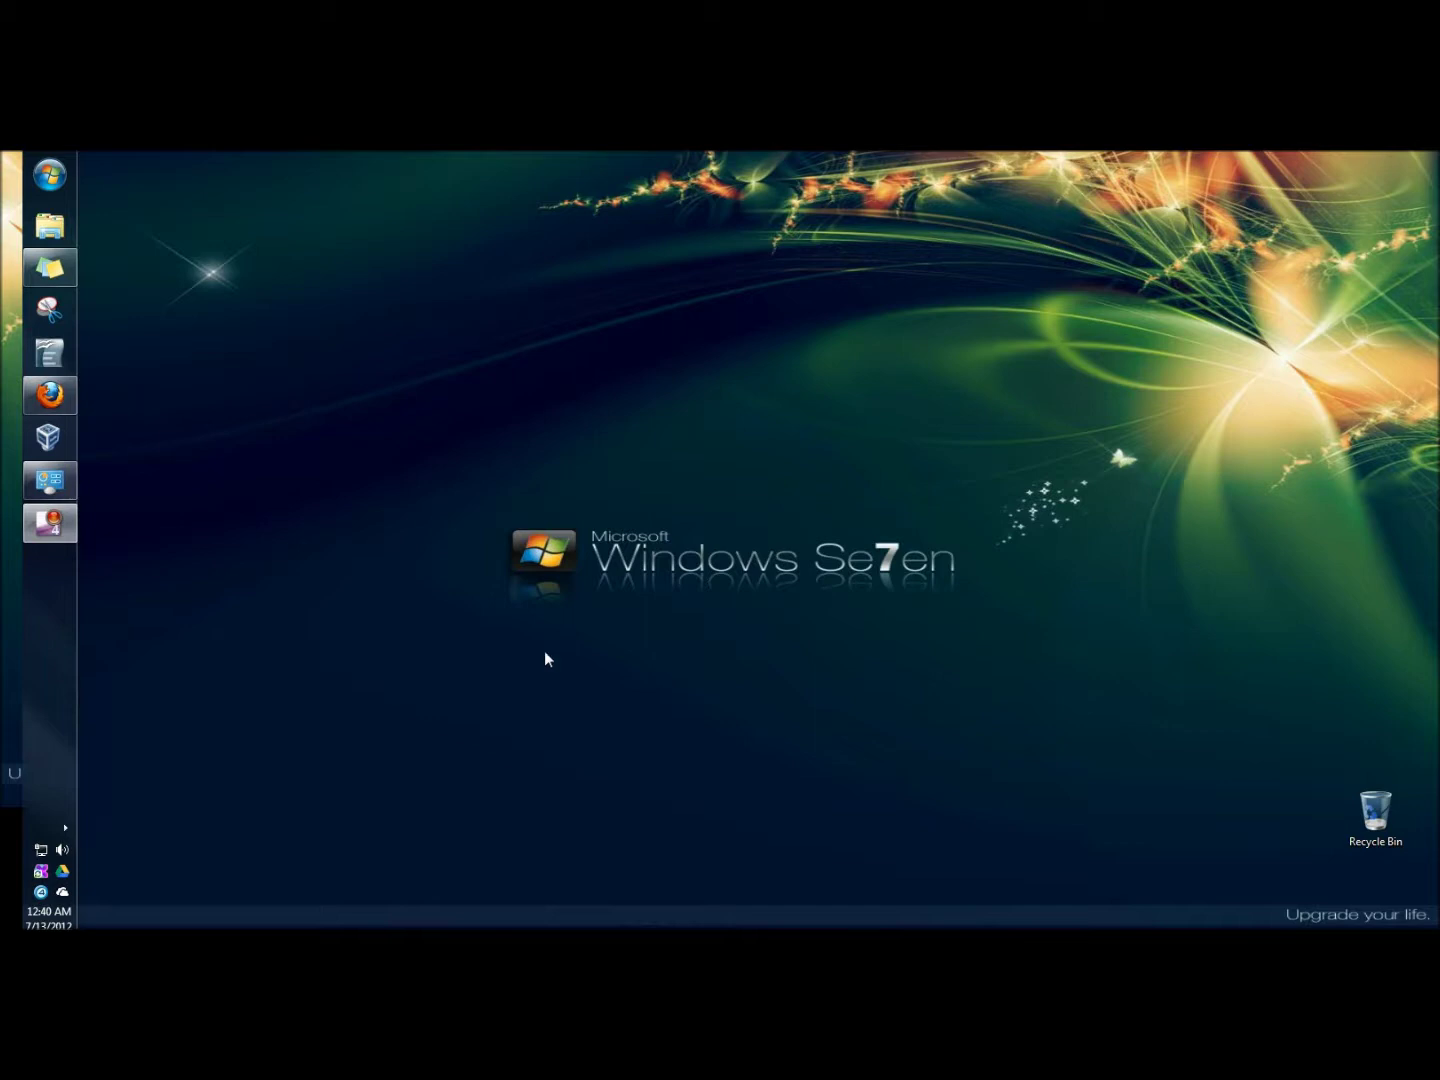
- Reach Programs and Features from the Start menu's Control Panel and select Recuva in the list
click(49, 176)
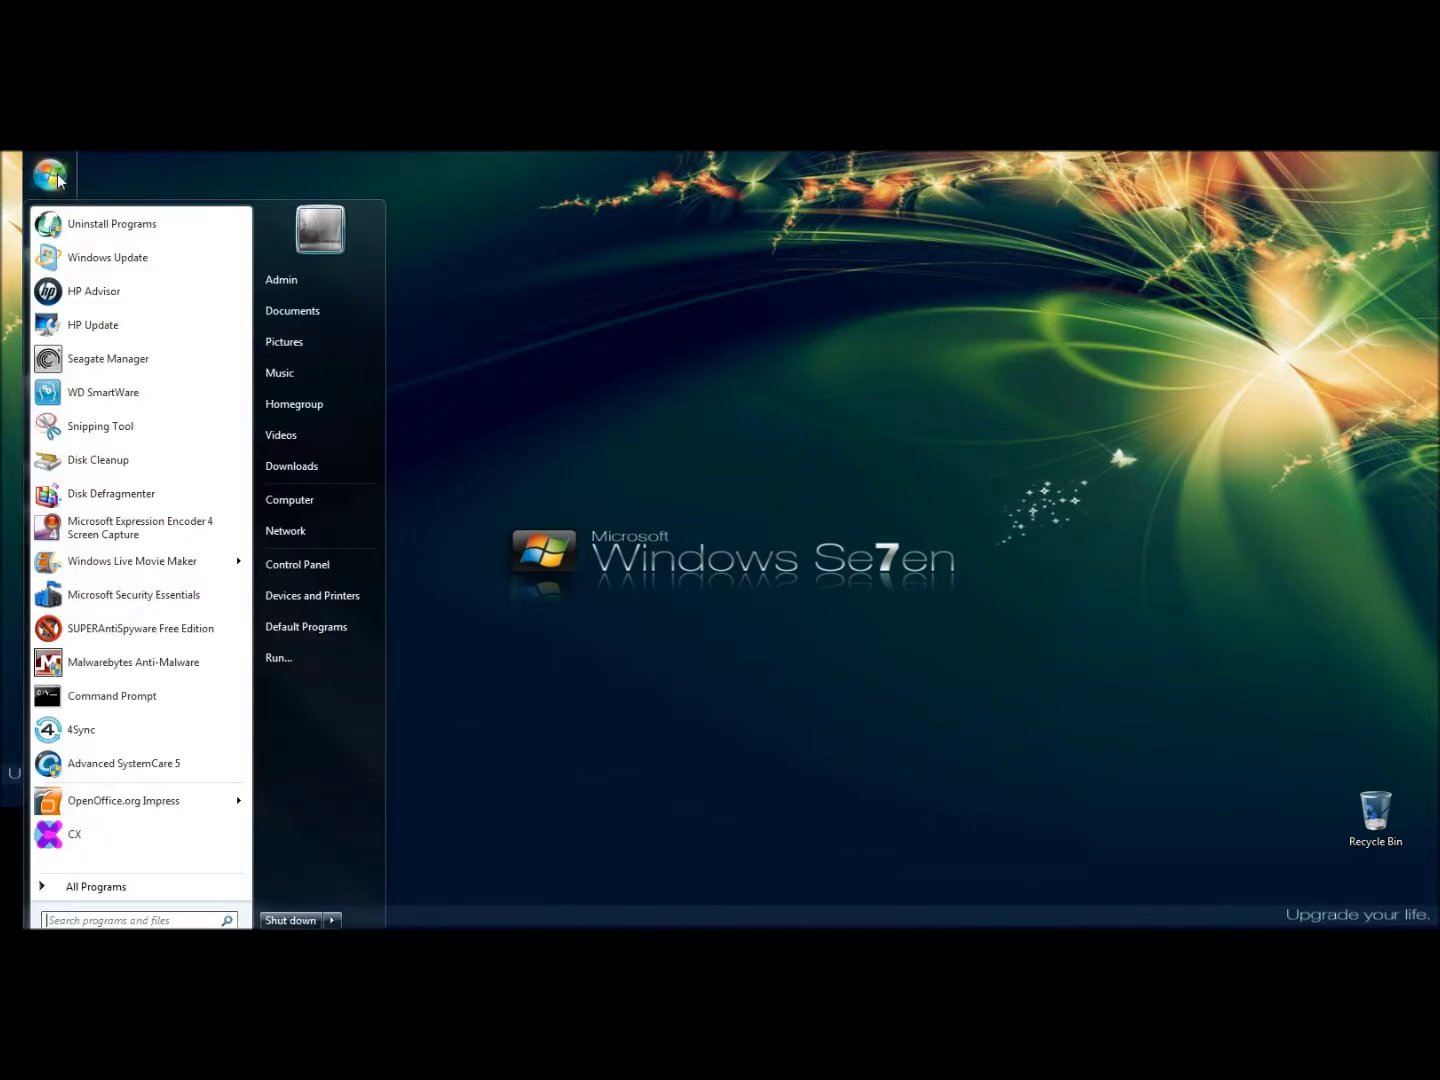
click(311, 562)
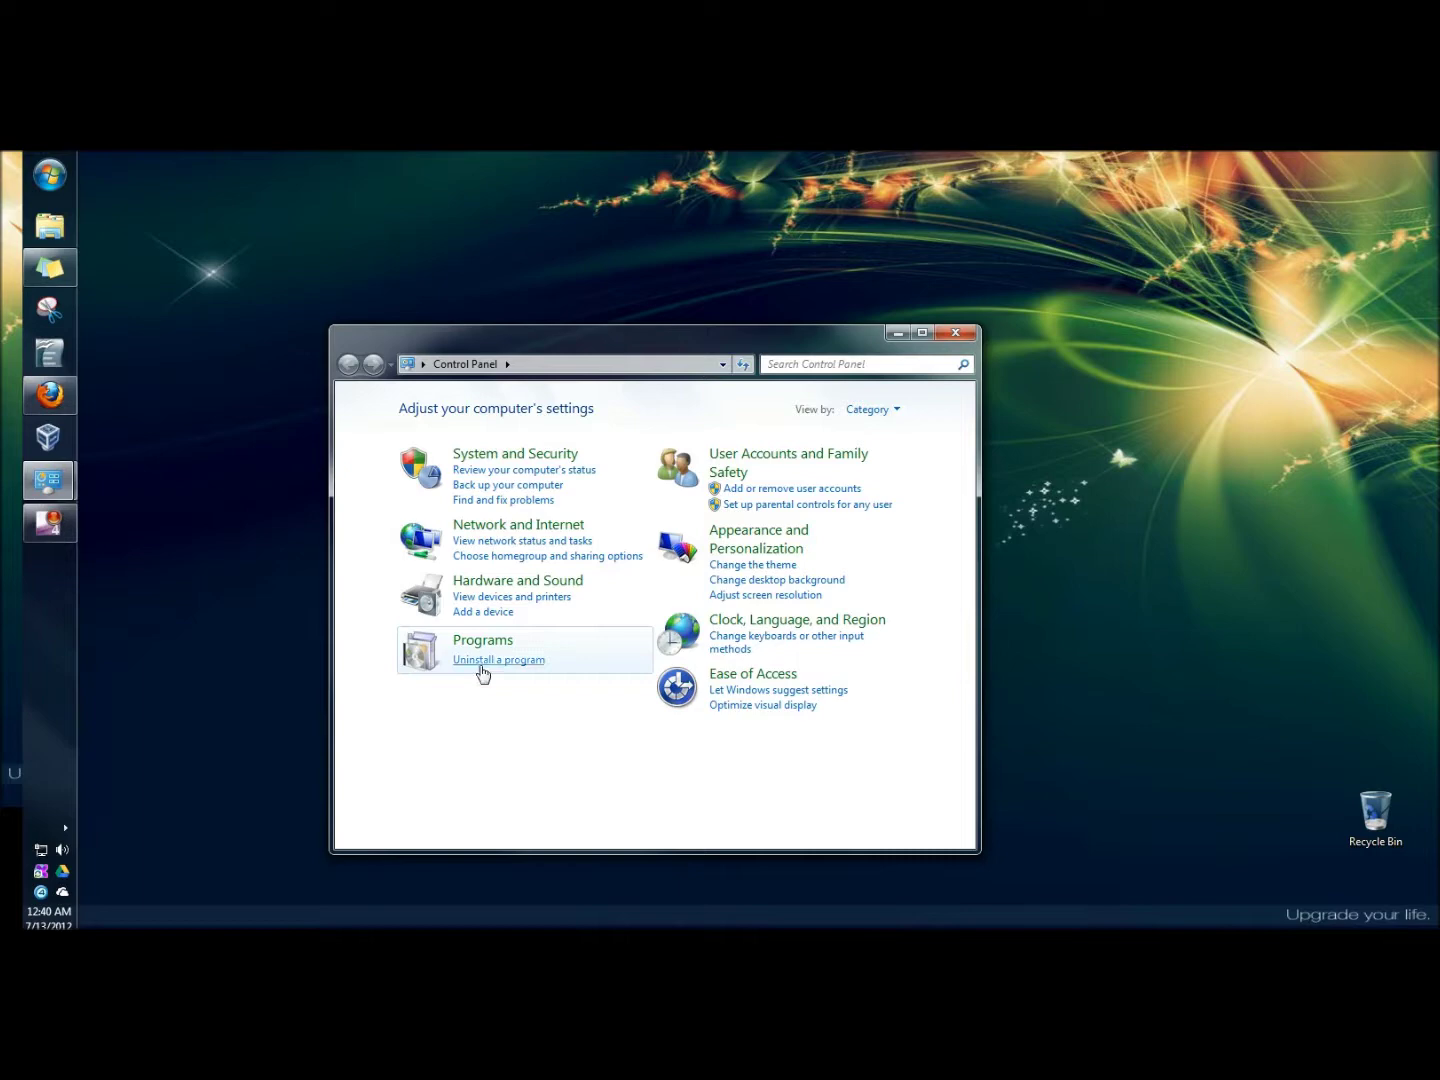
click(481, 671)
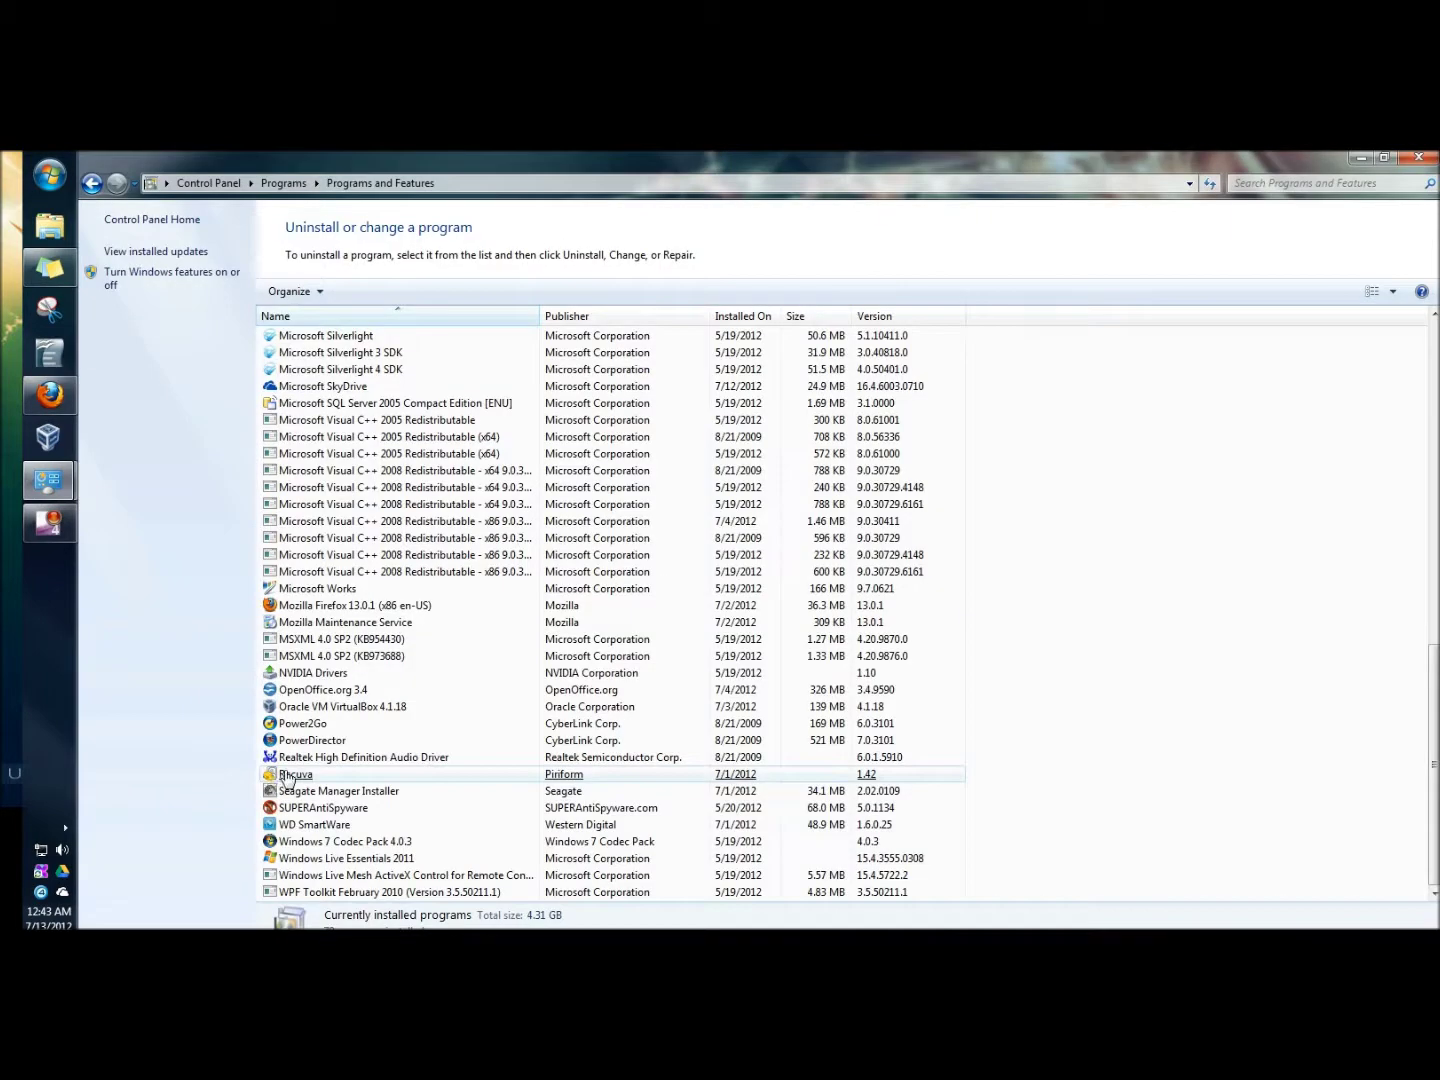
click(299, 776)
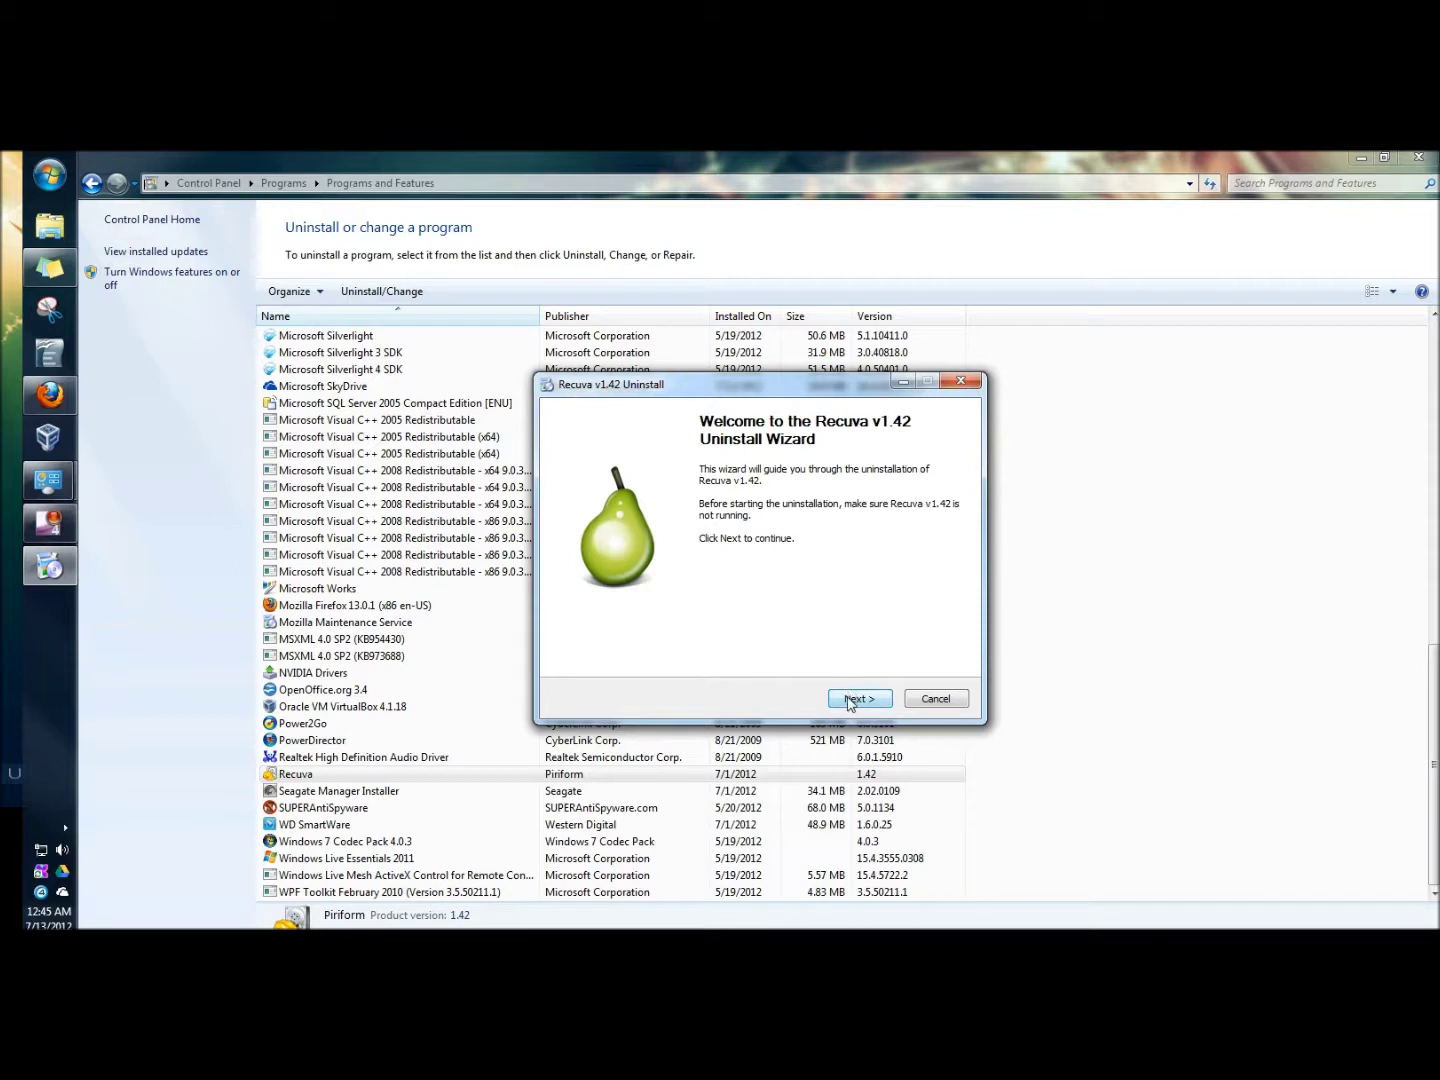
- Cancel the Recuva v1.42 uninstall wizard so Recuva stays installed
click(850, 700)
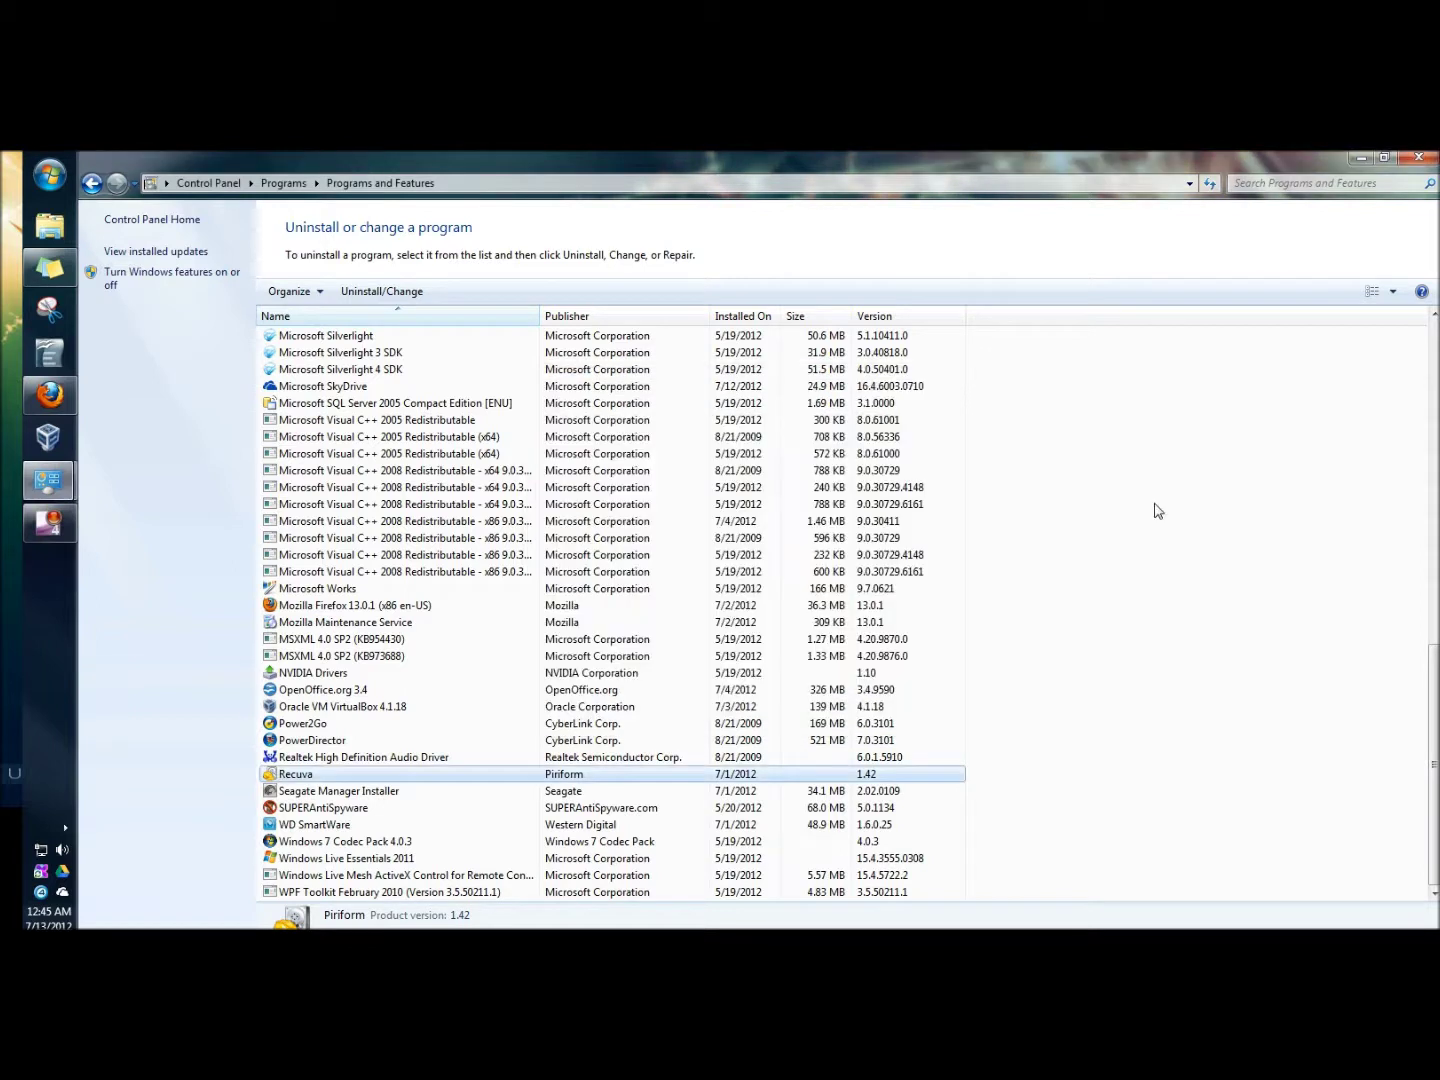